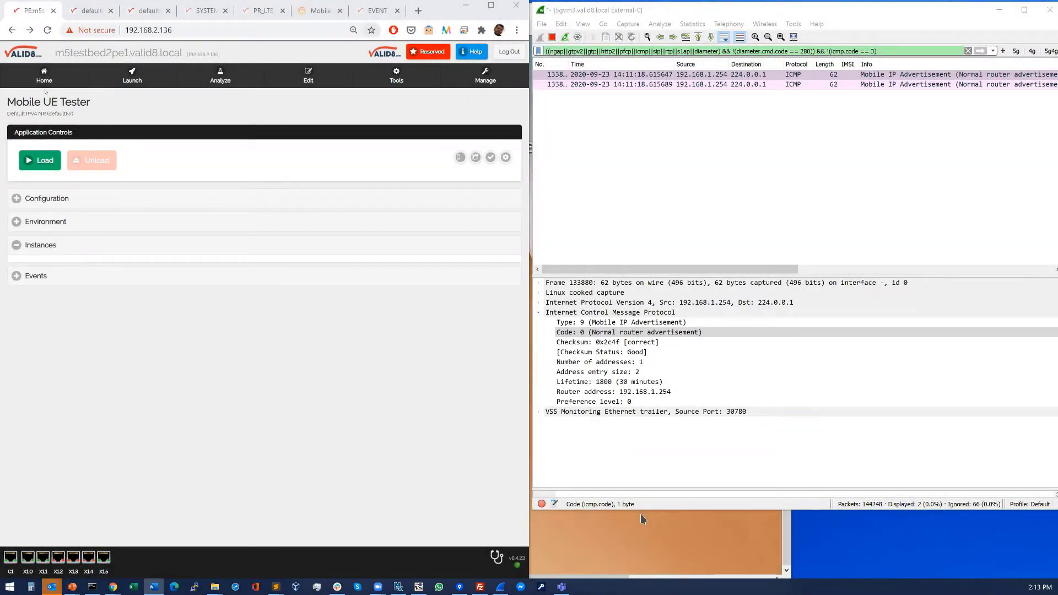
Step: Expand Configuration to show Bandwidth 20 MHz and DL Band 1, and check that RF Rx GAIN is 80
{"action": "left_click", "coordinate": [16, 199]}
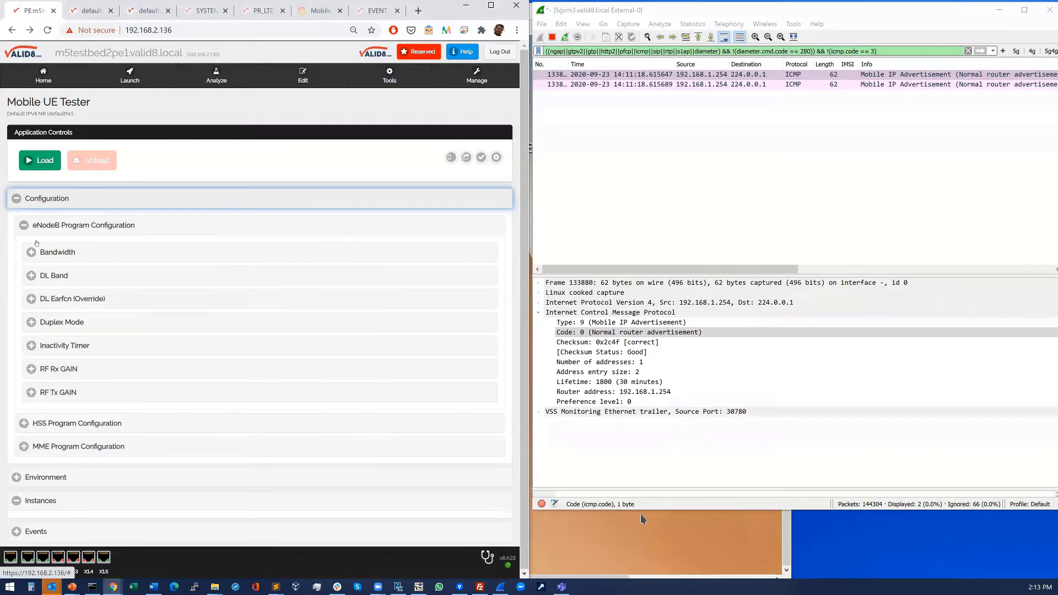
{"action": "left_click", "coordinate": [31, 252]}
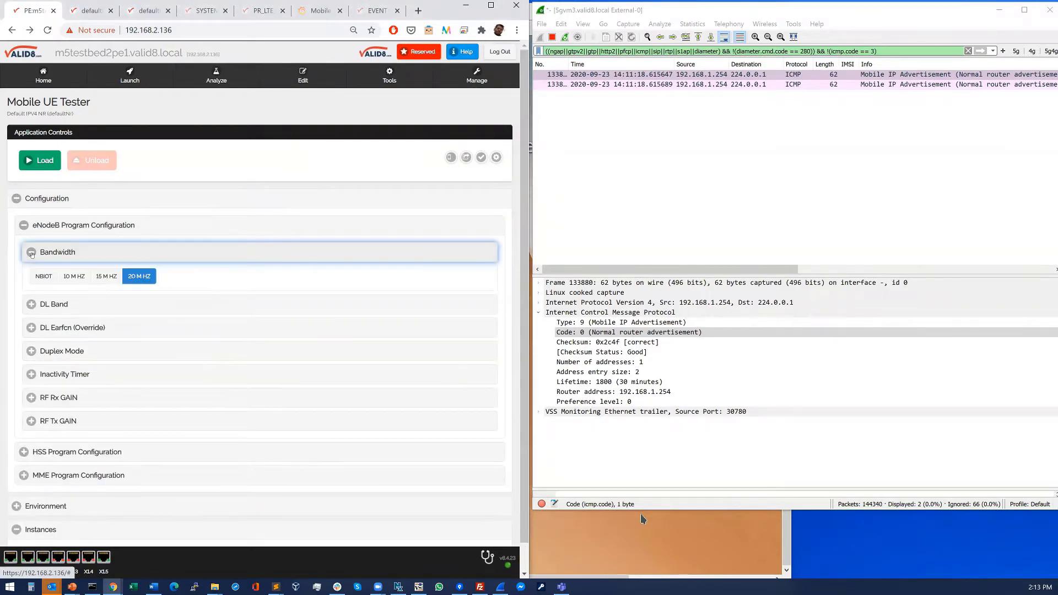
{"action": "left_click", "coordinate": [37, 308]}
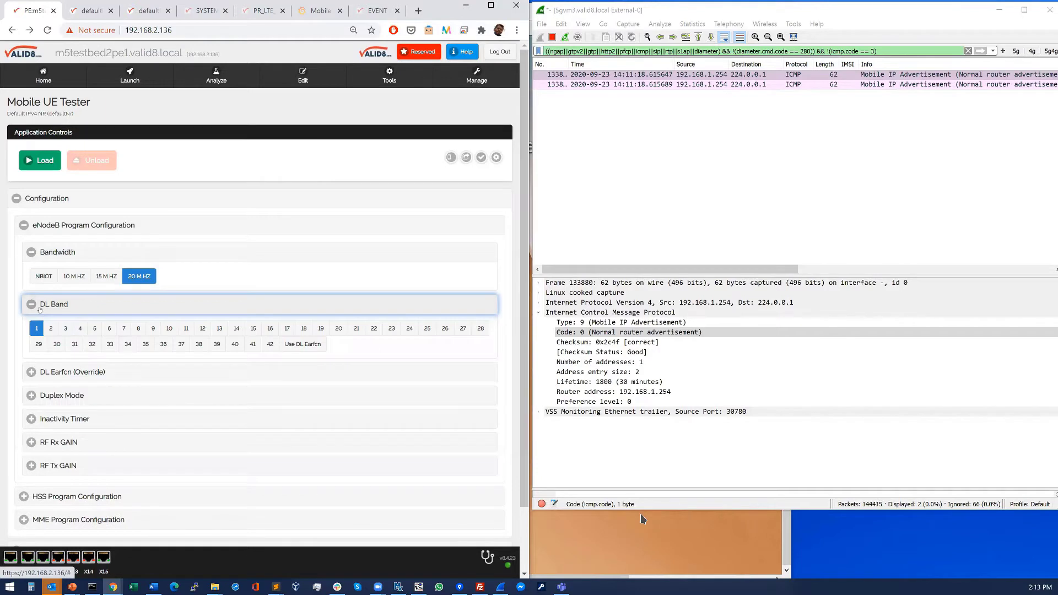
{"action": "scroll", "coordinate": [47, 322], "scroll_direction": "down", "scroll_amount": 3}
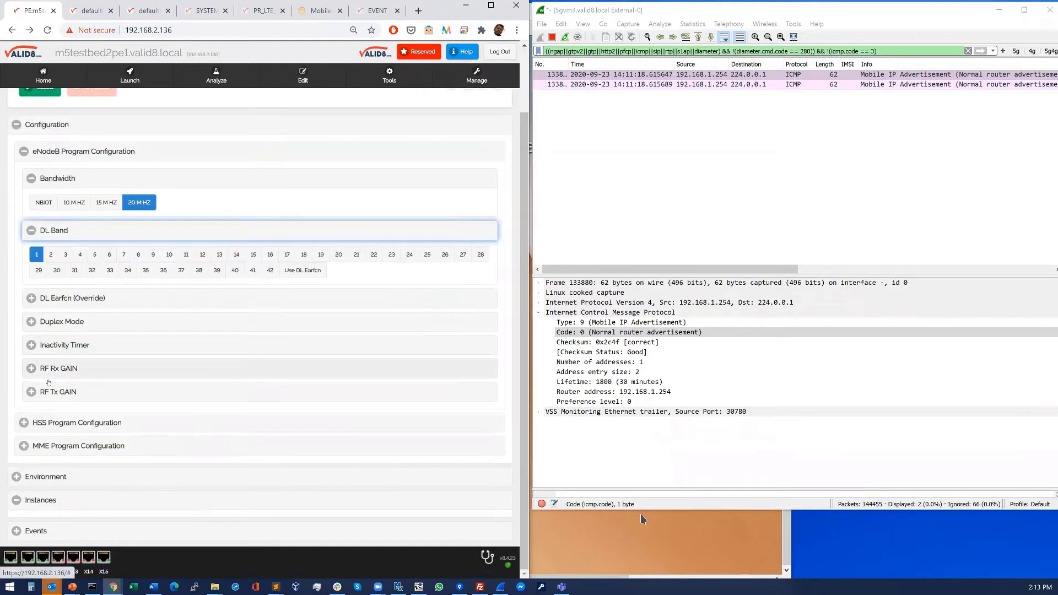
{"action": "left_click", "coordinate": [37, 373]}
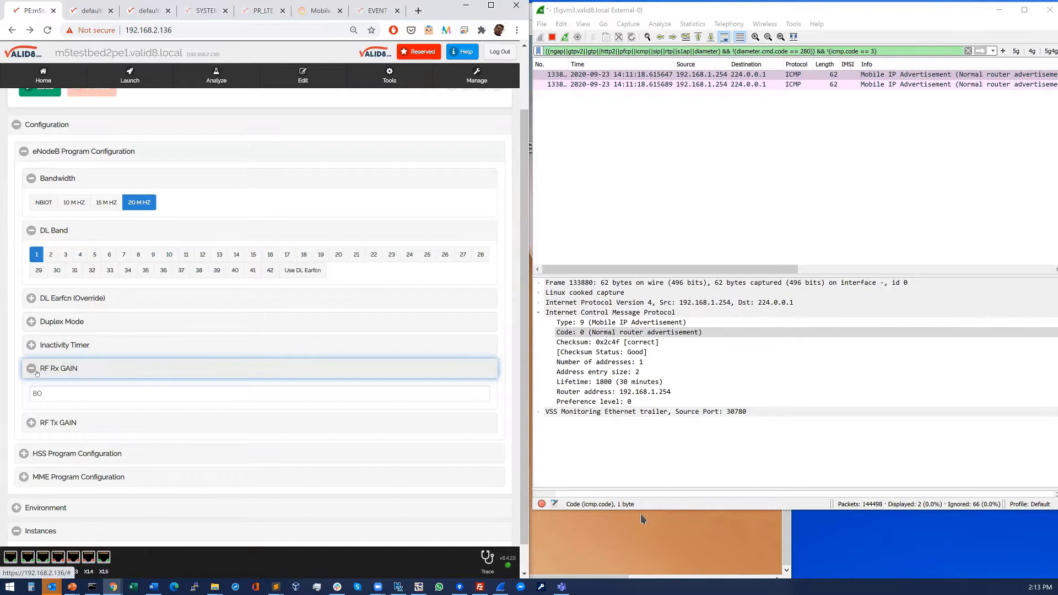
{"action": "left_click", "coordinate": [37, 372]}
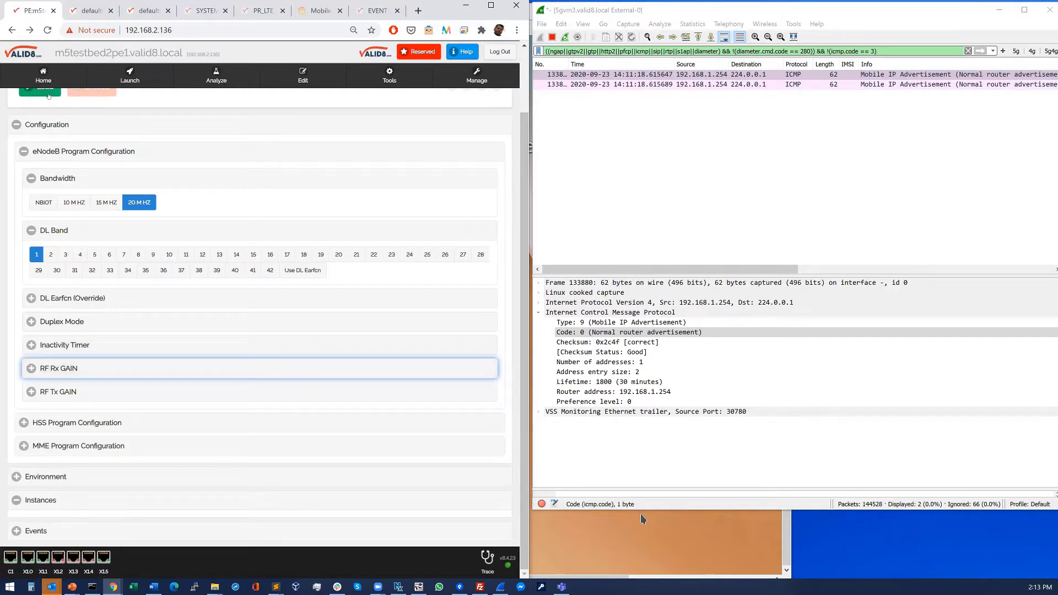
Step: Load the test to start the Gnodeb, MME, HSS, SGW and PGW servers, and inspect the S1SetupResponse packet
{"action": "left_click", "coordinate": [49, 94]}
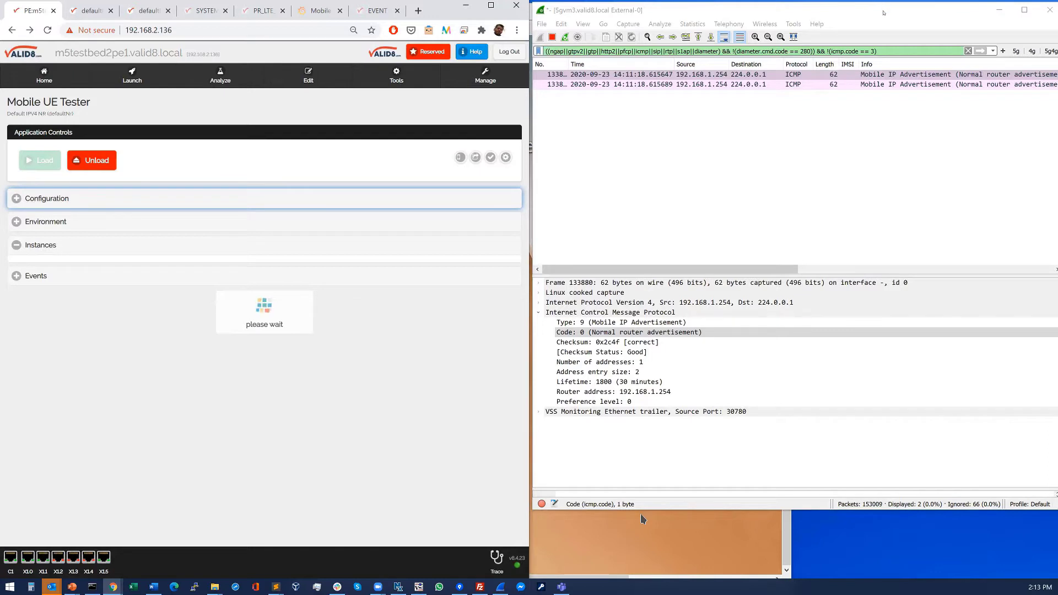
{"action": "key", "text": "alt+Tab"}
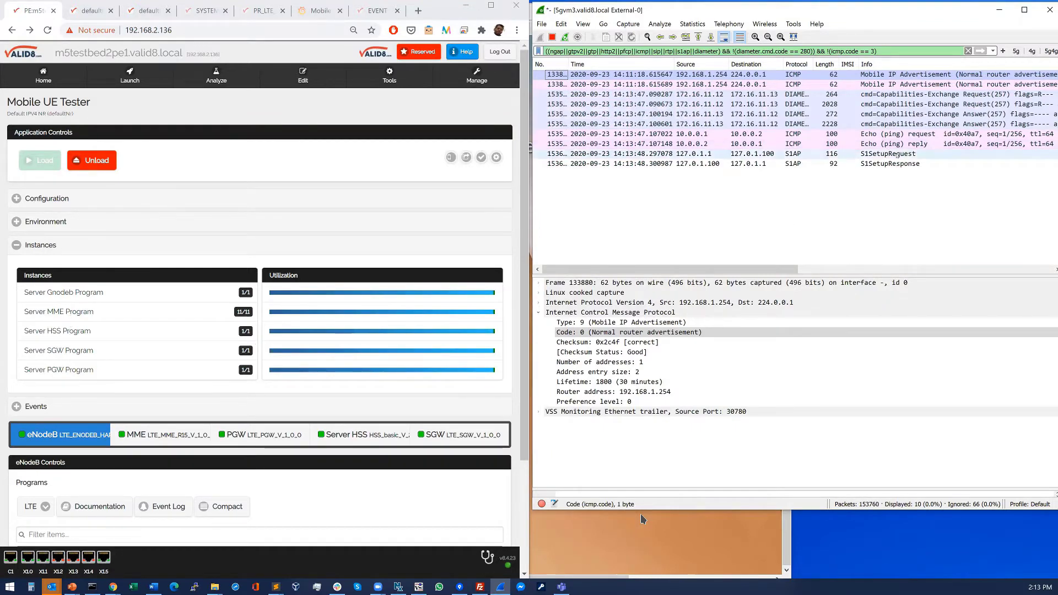
{"action": "left_click", "coordinate": [739, 161]}
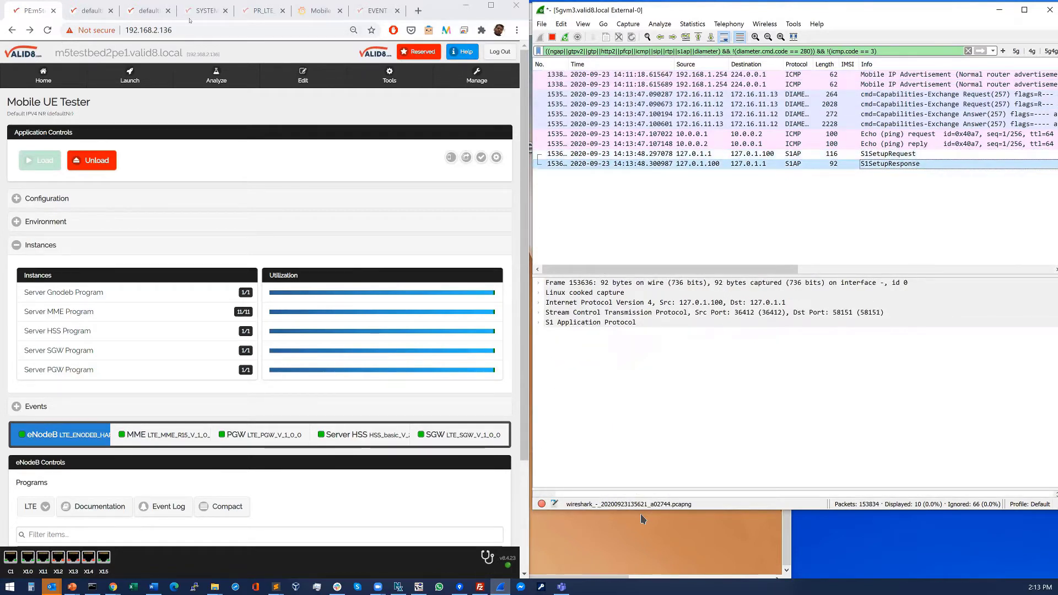
{"action": "left_click", "coordinate": [216, 76]}
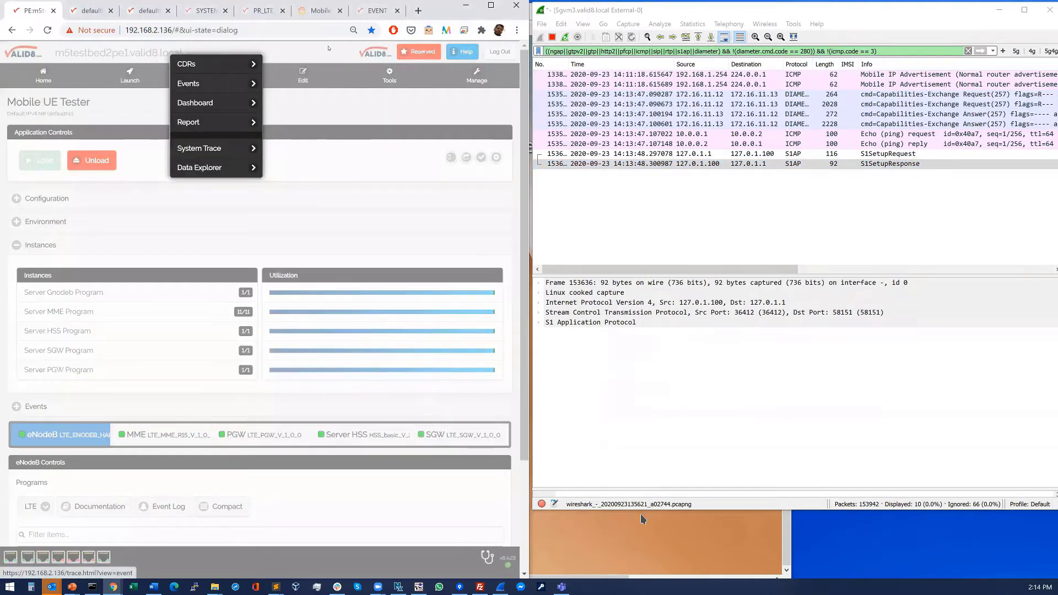
{"action": "left_click", "coordinate": [249, 87]}
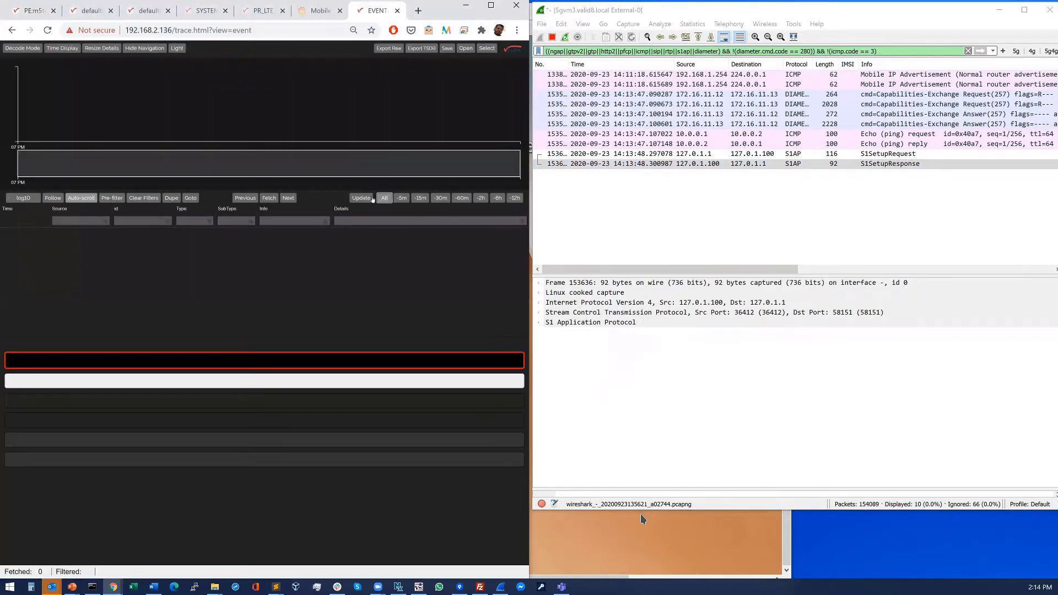
{"action": "left_click", "coordinate": [269, 198]}
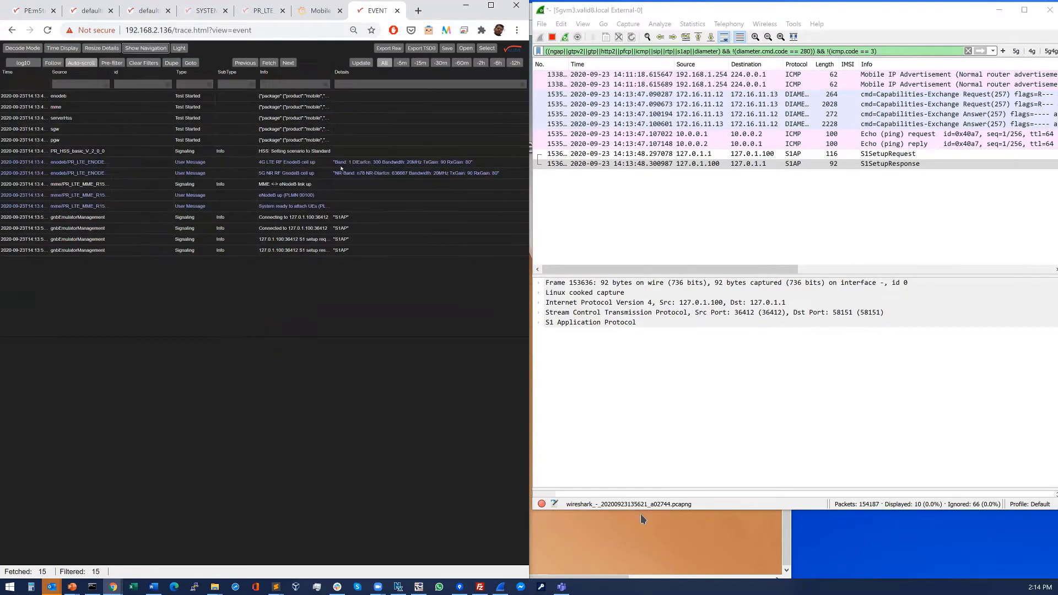
{"action": "left_click", "coordinate": [342, 162]}
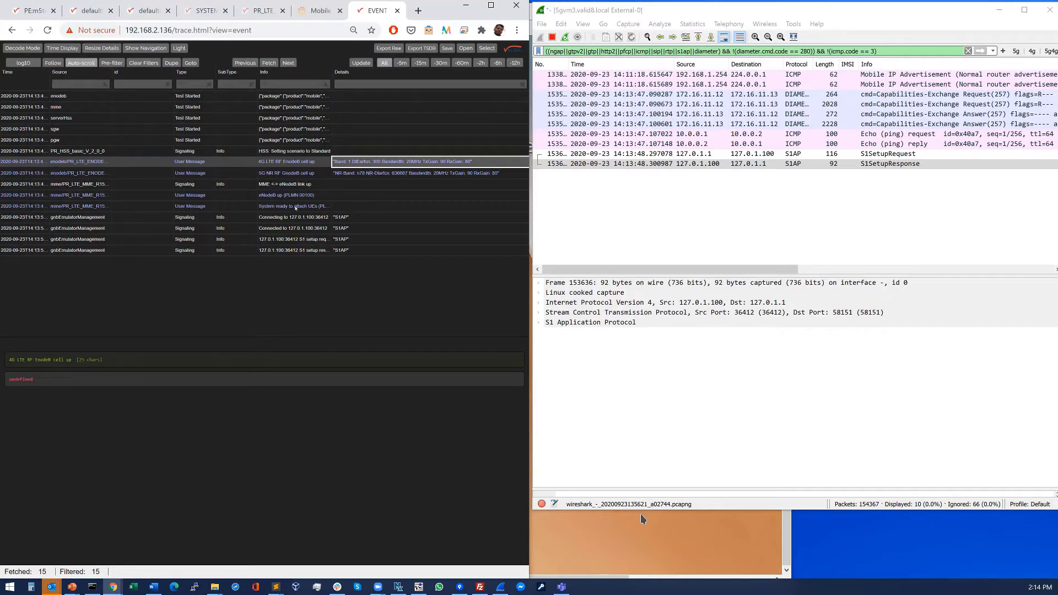
{"action": "left_click", "coordinate": [299, 208]}
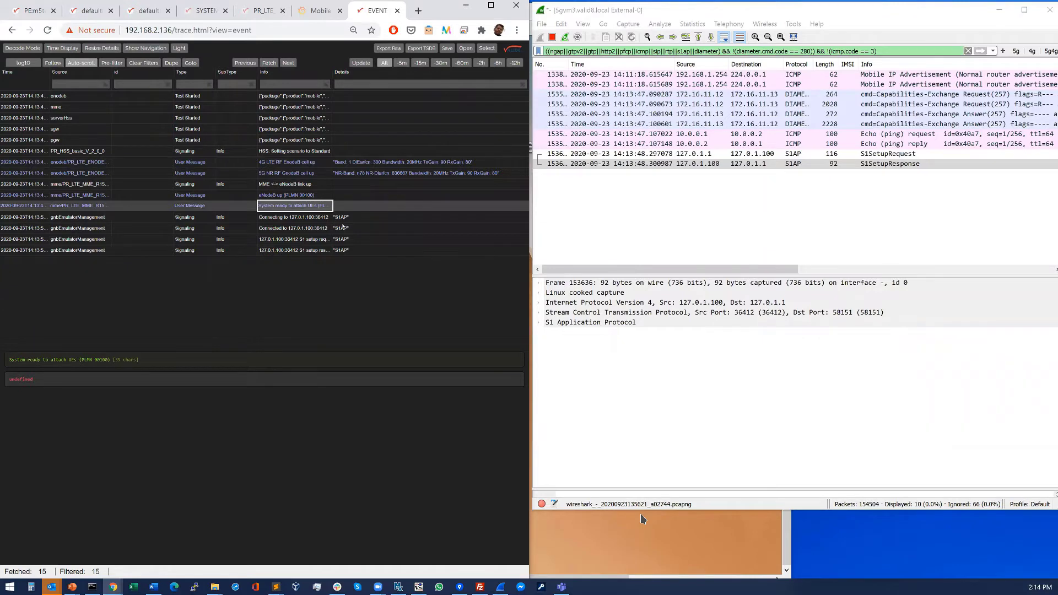
{"action": "left_click", "coordinate": [42, 11]}
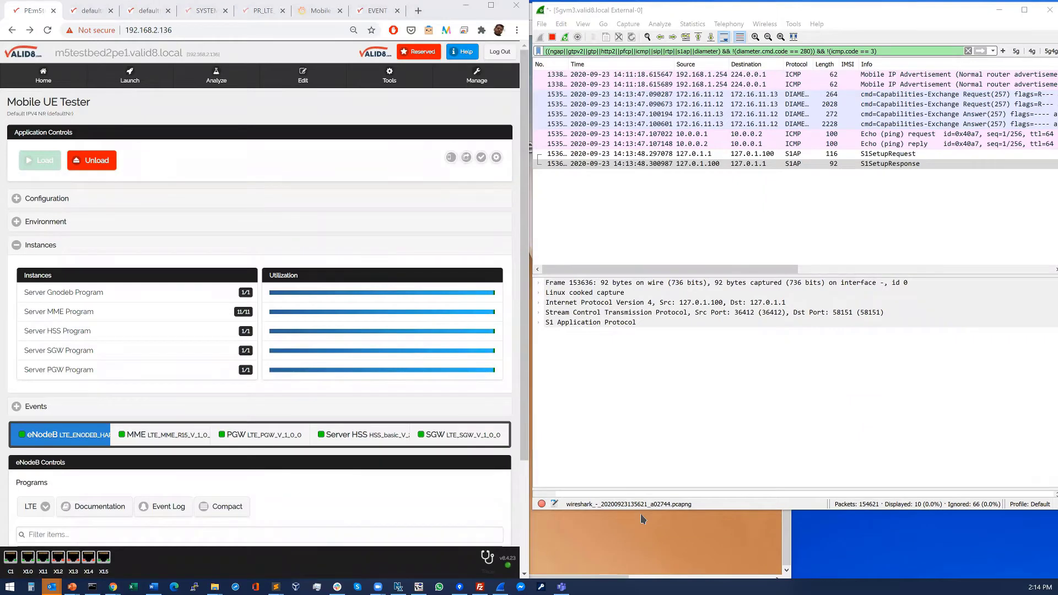
Step: Unlock the TightVNC remote desktop with its password
{"action": "left_click", "coordinate": [641, 517]}
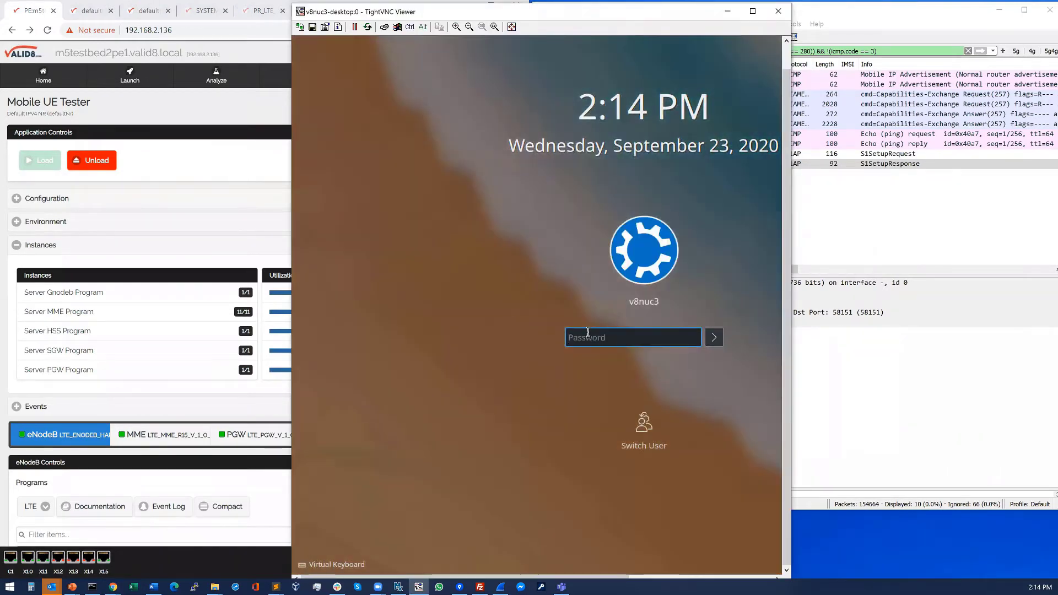
{"action": "type", "text": "*****"}
{"action": "key", "text": "BackSpace"}
{"action": "key", "text": "BackSpace"}
{"action": "key", "text": "BackSpace"}
{"action": "key", "text": "BackSpace"}
{"action": "key", "text": "BackSpace"}
{"action": "type", "text": "*******"}
{"action": "key", "text": "Return"}
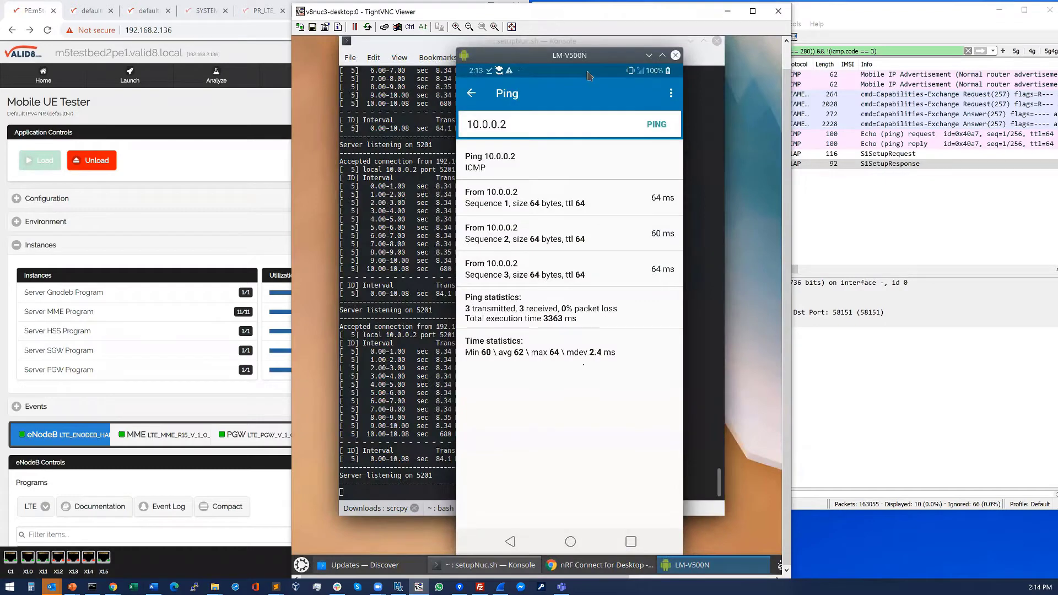
Step: Toggle Airplane mode from the phone's quick settings and confirm Turn on
{"action": "left_click_drag", "start_coordinate": [588, 75], "coordinate": [590, 297]}
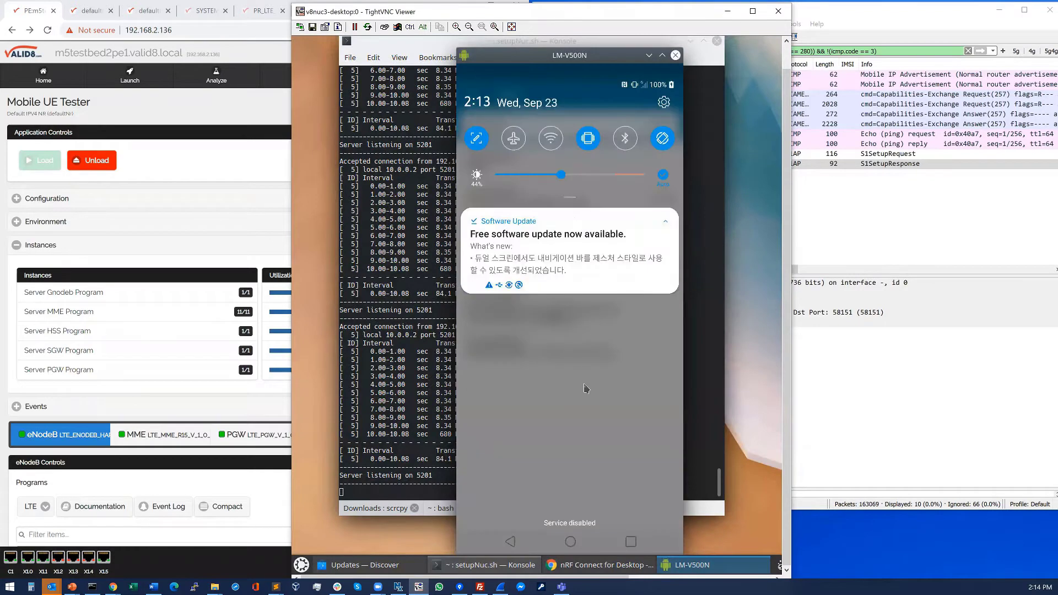
{"action": "left_click", "coordinate": [522, 141]}
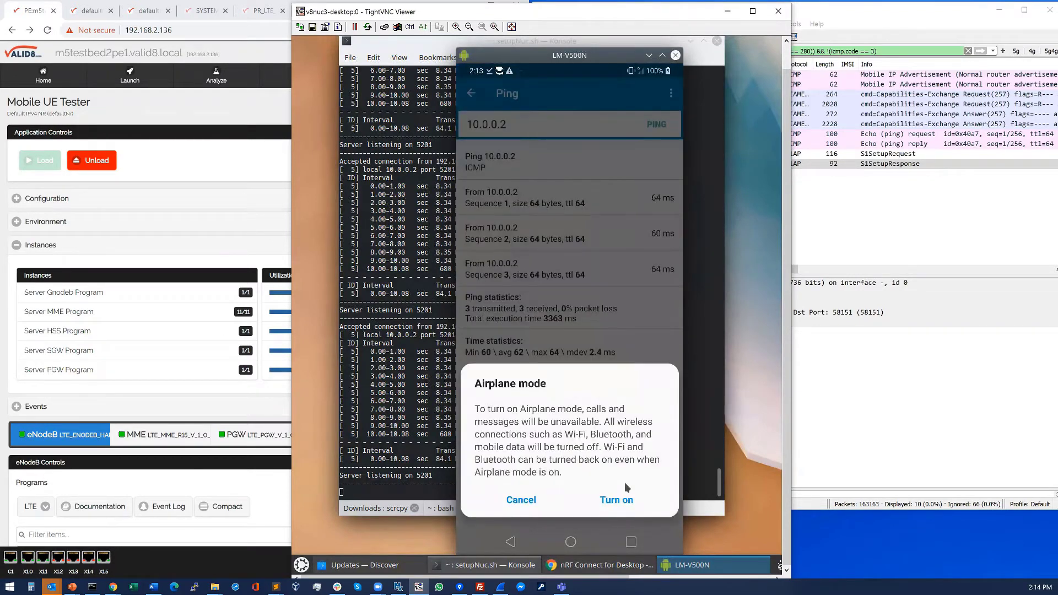
{"action": "left_click", "coordinate": [631, 501]}
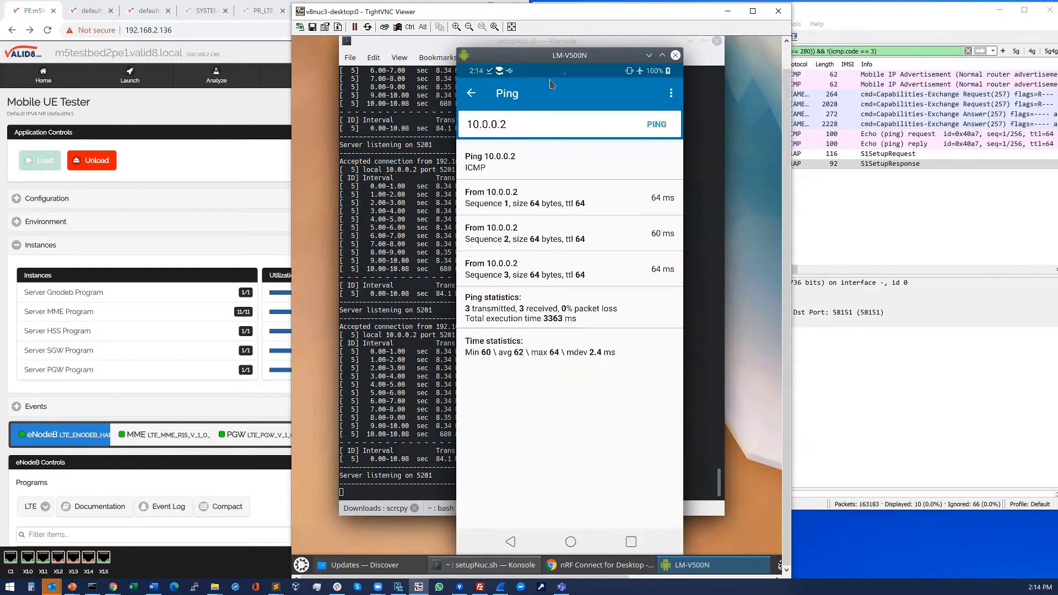
{"action": "left_click_drag", "start_coordinate": [565, 77], "coordinate": [568, 248]}
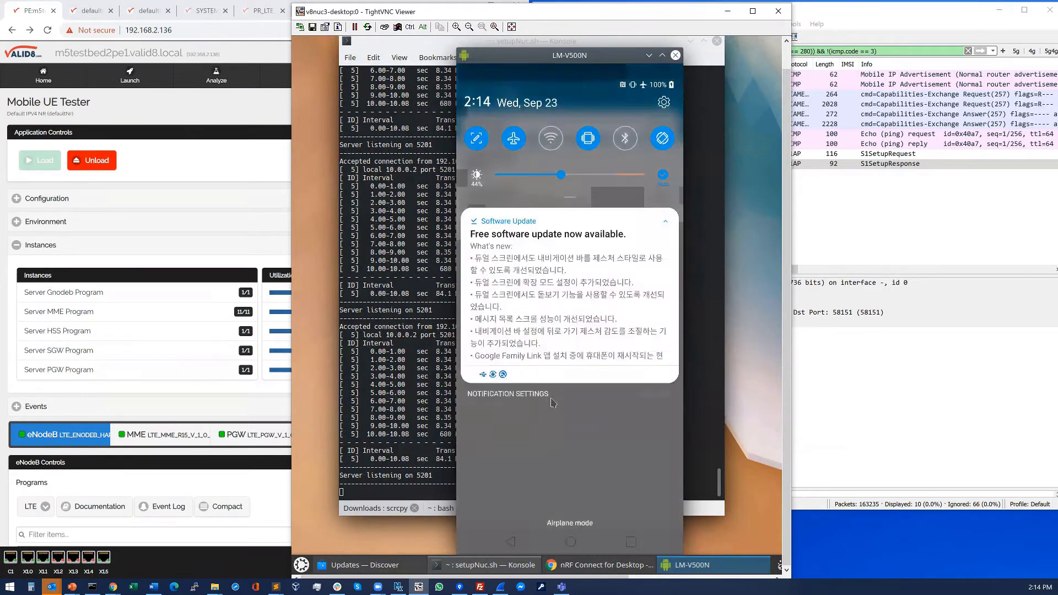
{"action": "left_click_drag", "start_coordinate": [512, 386], "coordinate": [511, 134]}
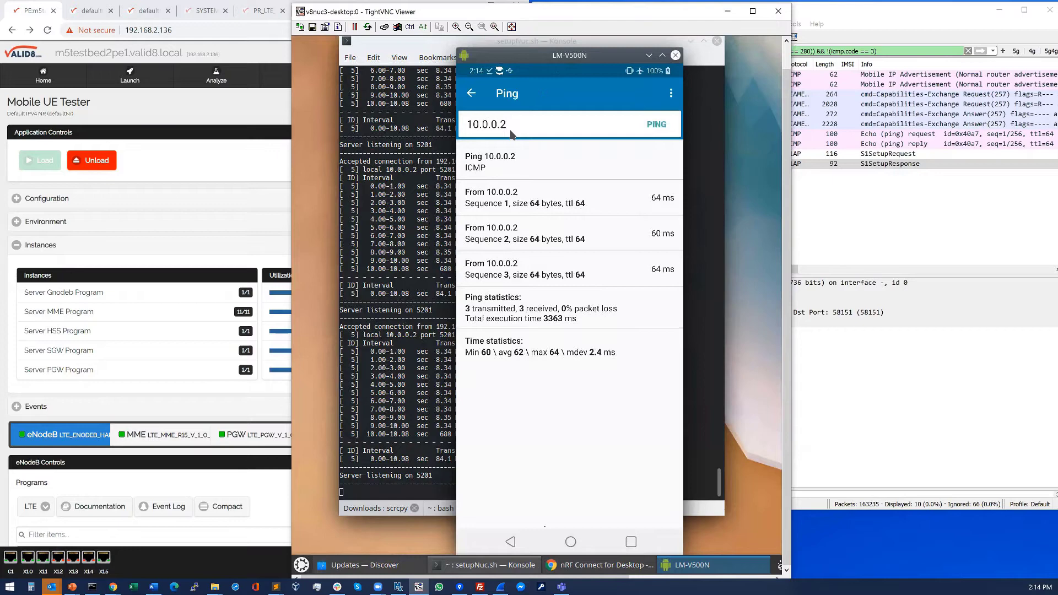
{"action": "left_click_drag", "start_coordinate": [533, 72], "coordinate": [537, 129]}
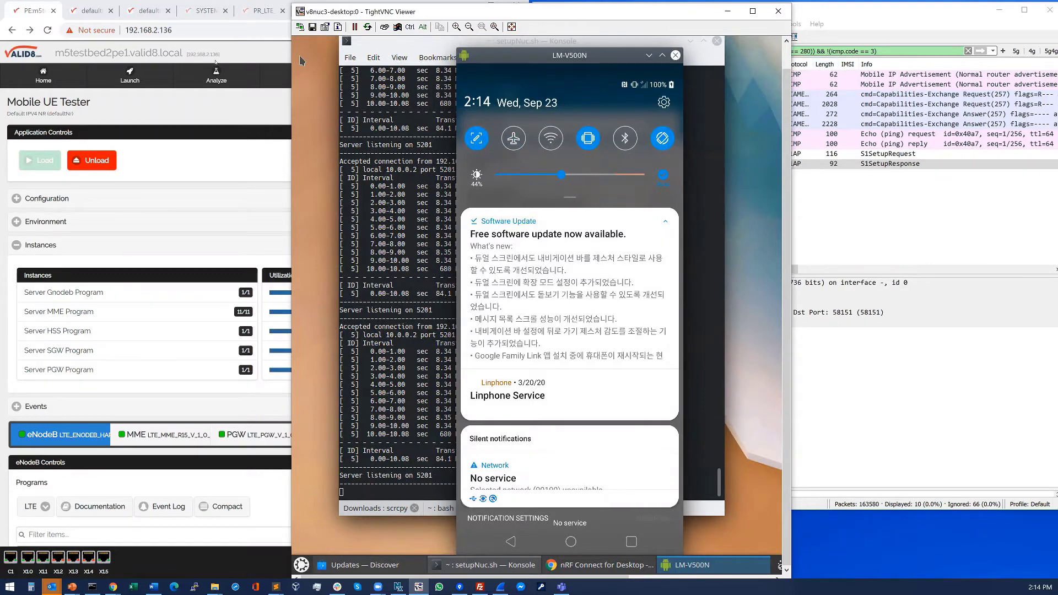
Step: Bring Chrome forward and scroll down to the eNodeB Controls command list
{"action": "left_click", "coordinate": [259, 220]}
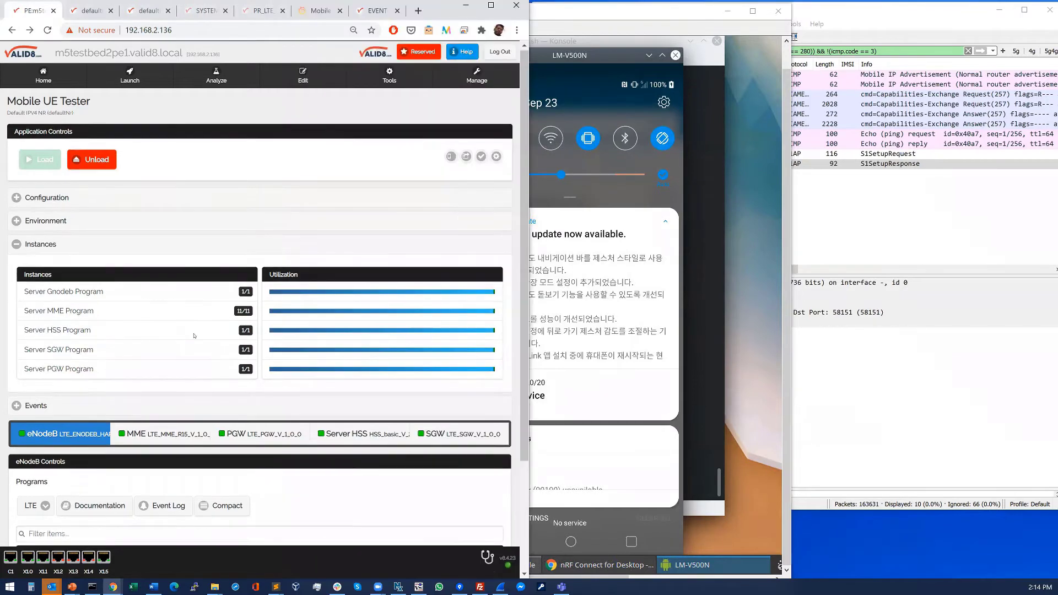
{"action": "scroll", "coordinate": [194, 336], "scroll_direction": "down", "scroll_amount": 2}
{"action": "scroll", "coordinate": [194, 336], "scroll_direction": "down", "scroll_amount": 1}
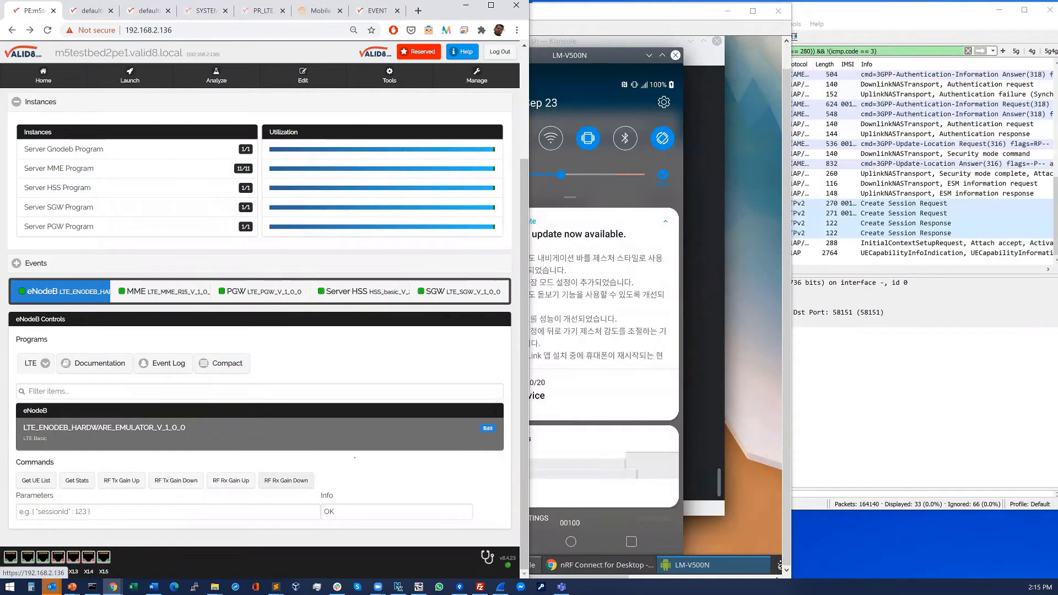
Step: Ping 10.0.0.2 from PingTools on the phone, getting 3 of 3 replies, and query the eNodeB's attached UE list
{"action": "left_click", "coordinate": [699, 42]}
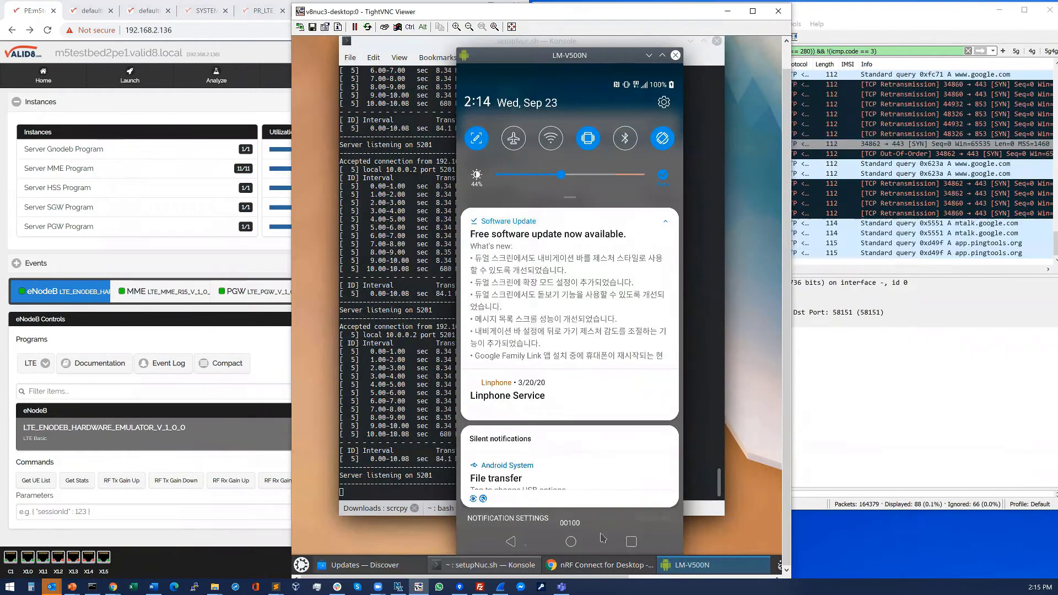
{"action": "left_click", "coordinate": [512, 543]}
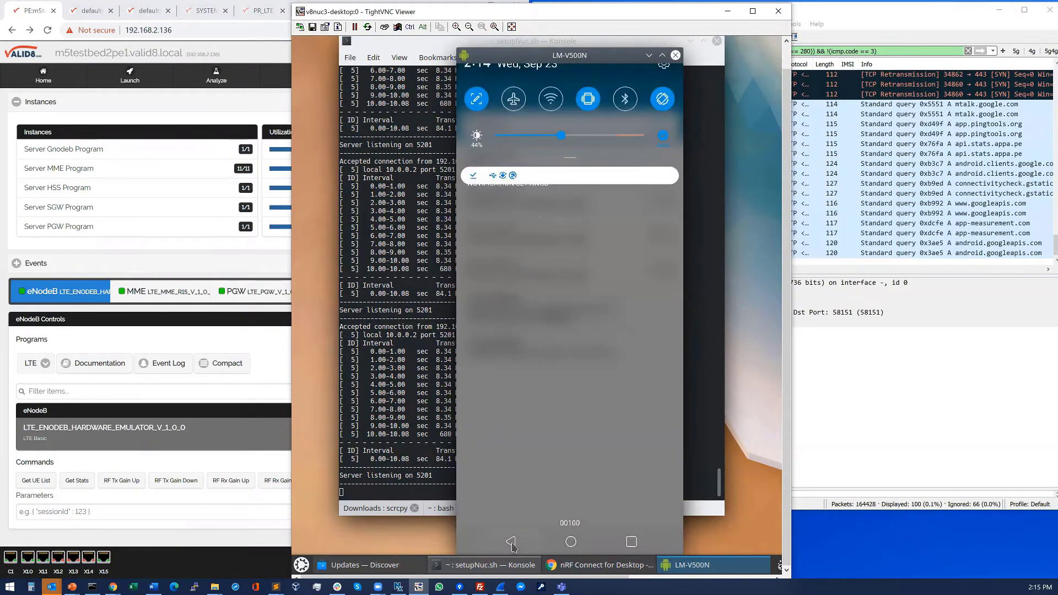
{"action": "left_click", "coordinate": [667, 125]}
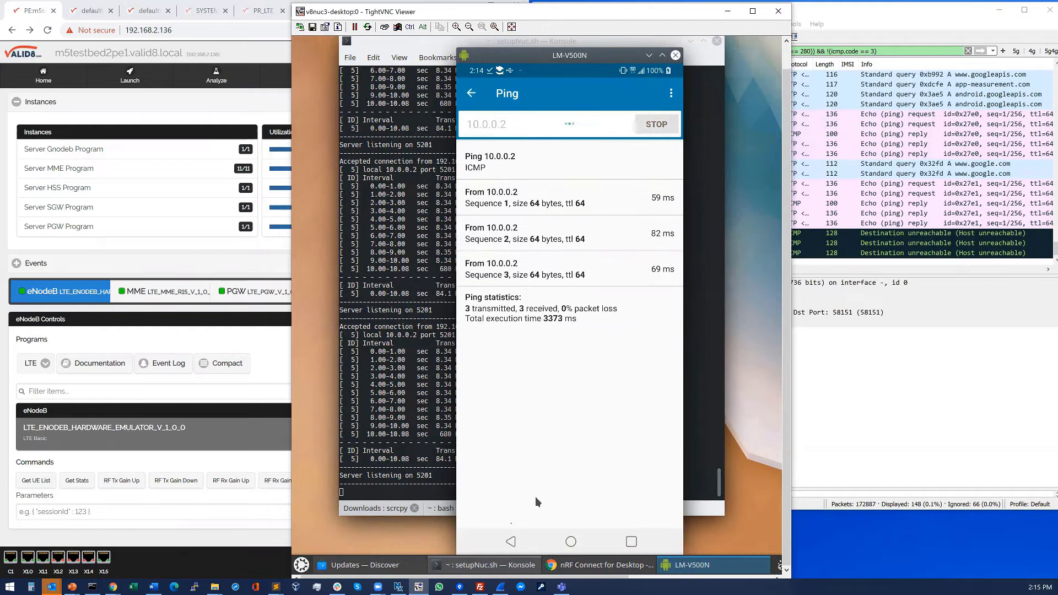
{"action": "left_click", "coordinate": [518, 540]}
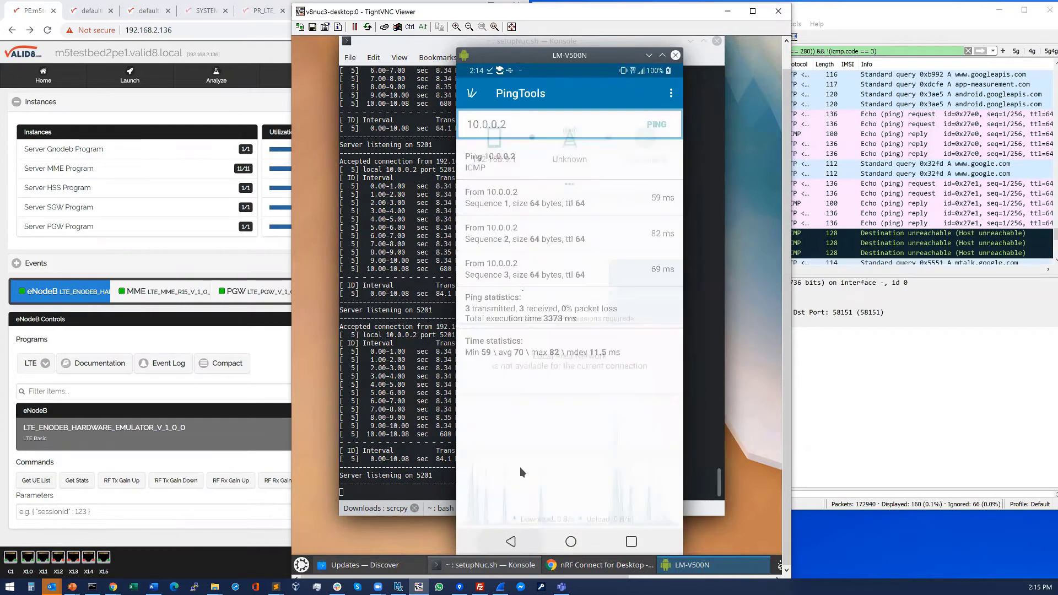
{"action": "left_click", "coordinate": [27, 485]}
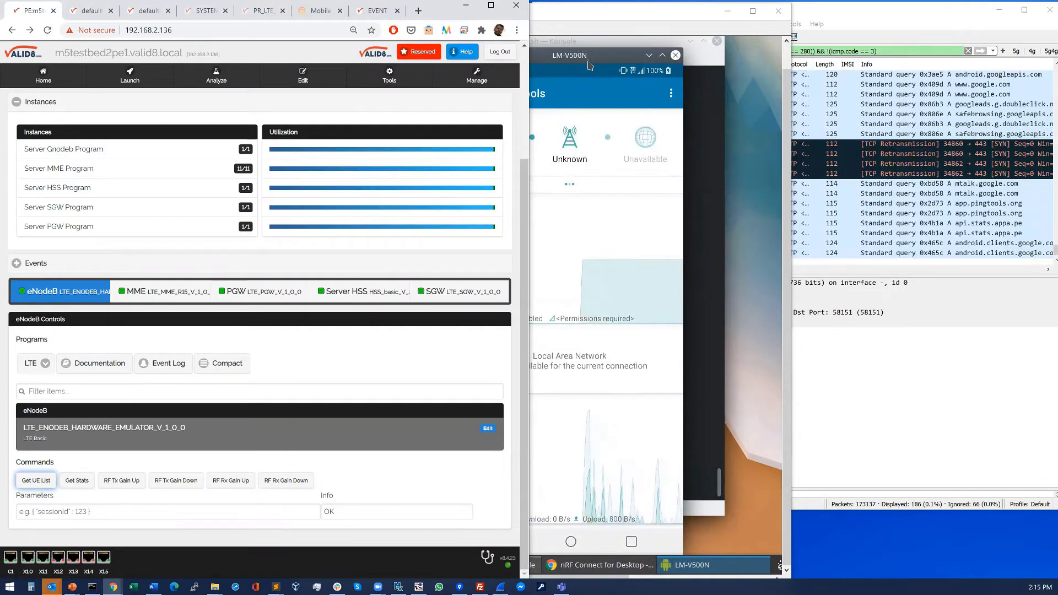
{"action": "left_click", "coordinate": [635, 190]}
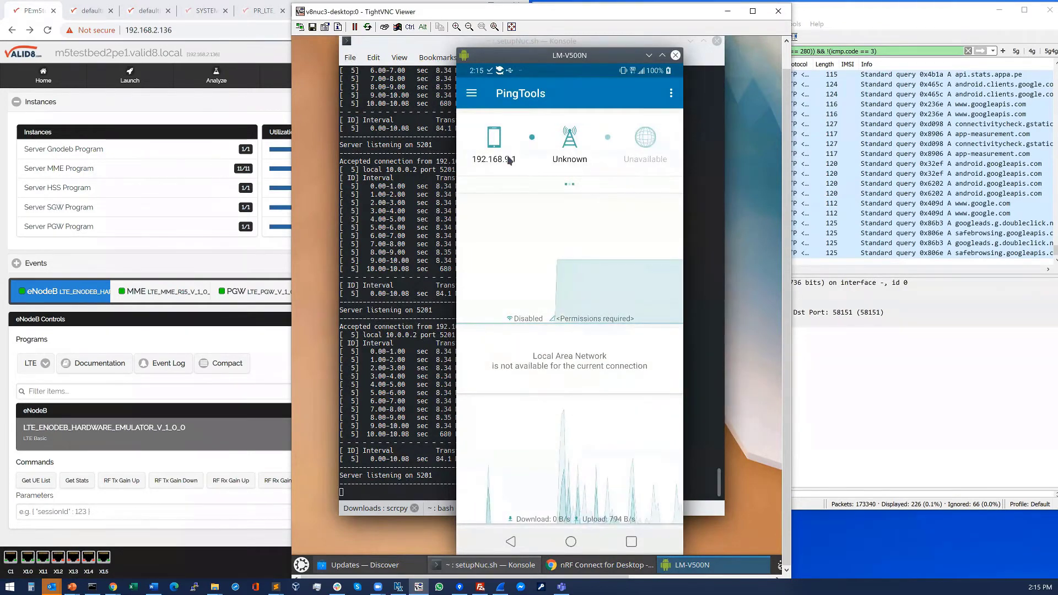
{"action": "mouse_move", "coordinate": [517, 554]}
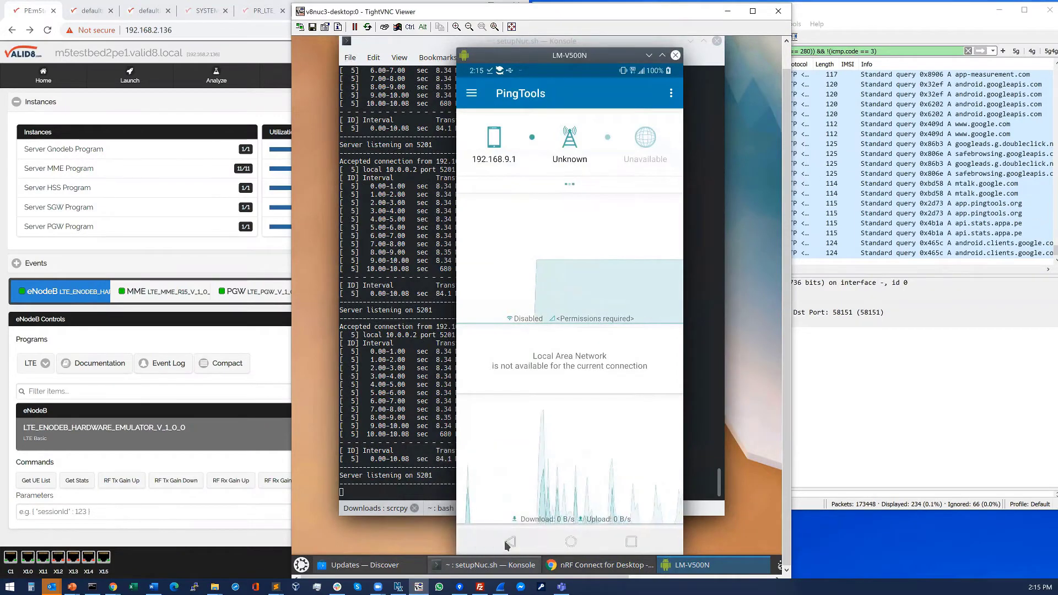
Step: Run Magic iPerf3 with '-c 10.0.0.2 -u -b 70M -R -t 10' on the phone and check the 70 Mbit/s result
{"action": "left_click", "coordinate": [509, 542]}
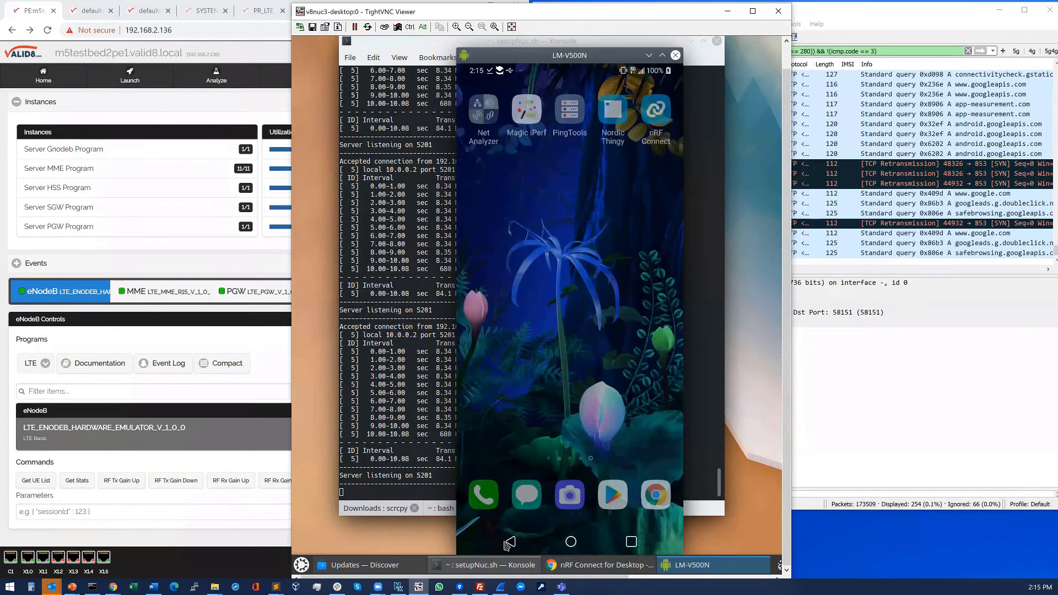
{"action": "left_click", "coordinate": [522, 135]}
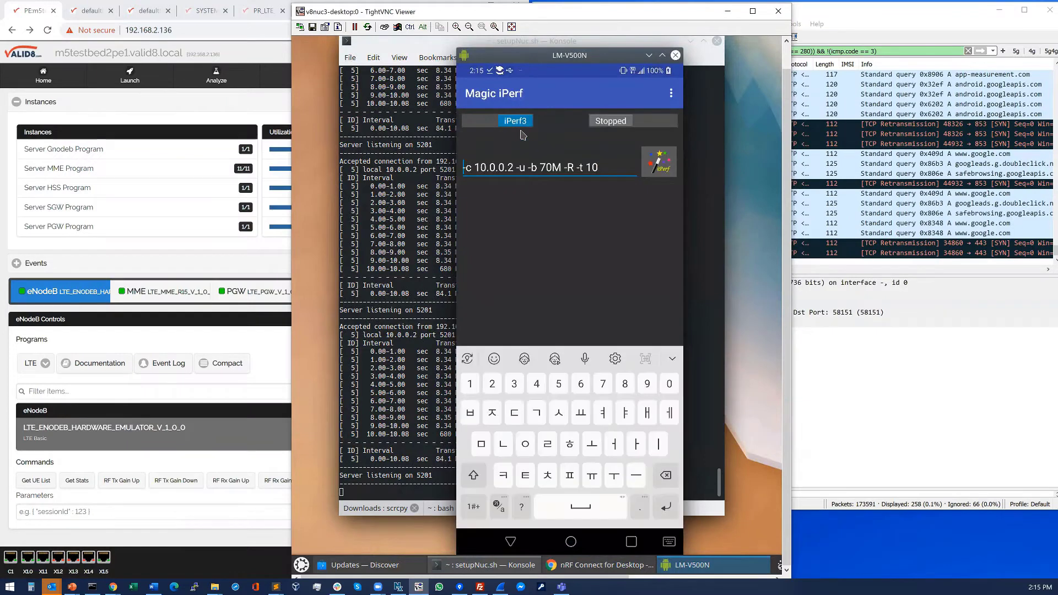
{"action": "left_click", "coordinate": [623, 127]}
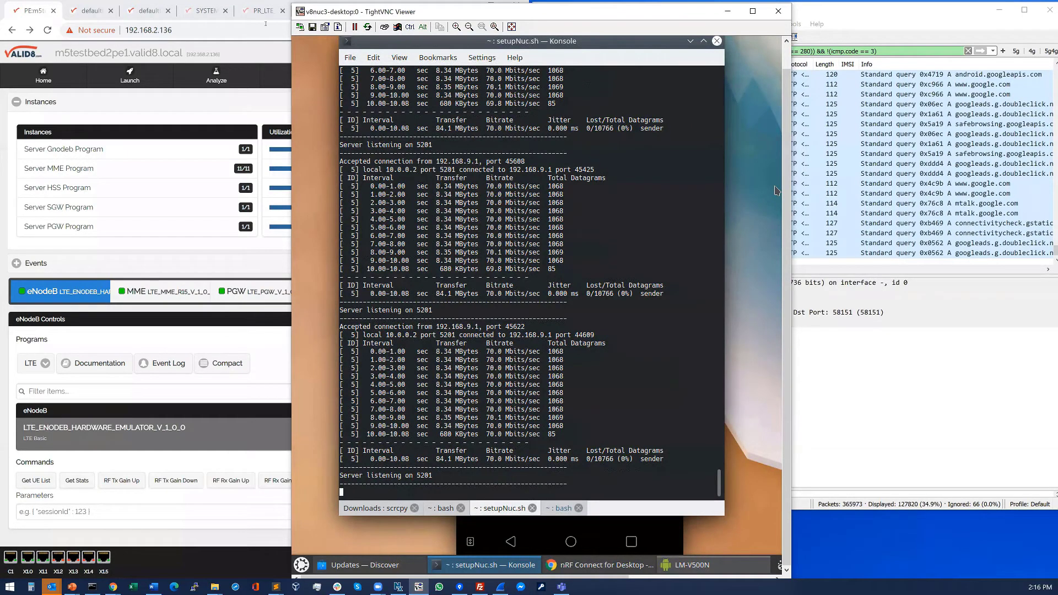
{"action": "key", "text": "alt+Tab"}
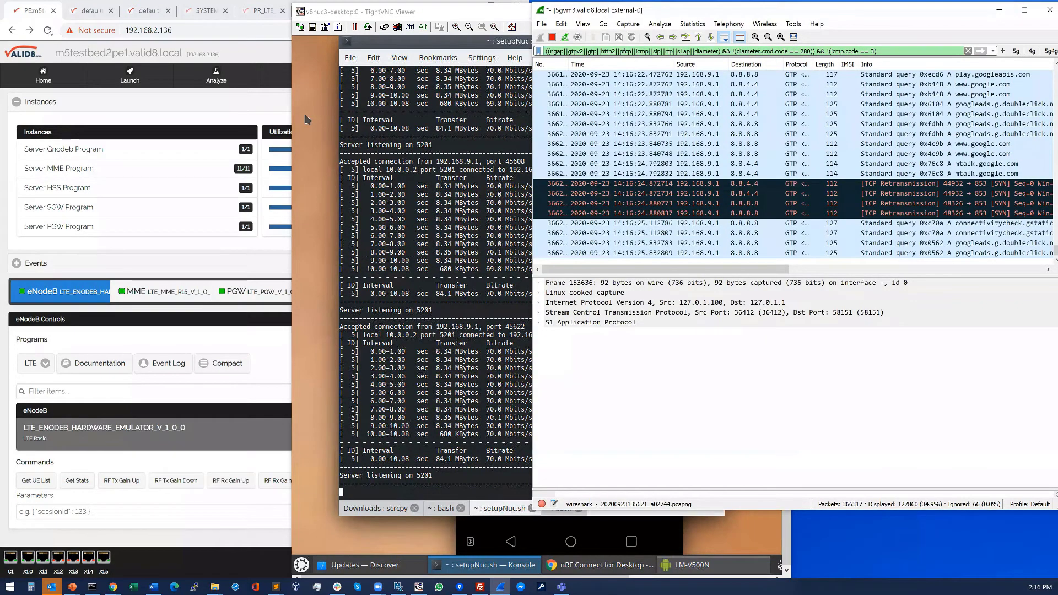
{"action": "left_click", "coordinate": [109, 83]}
Step: Review the Grafana Mobile UE Tester dashboard: 1 S1 attach request, 1 attach success, and the UE Stats graph
{"action": "key", "text": "ctrl+6"}
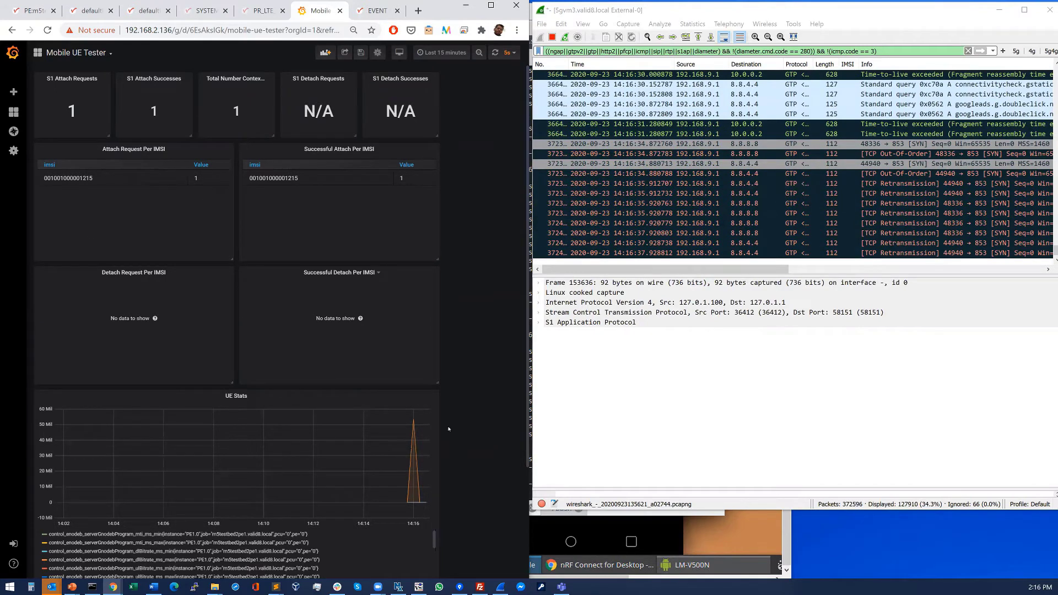
{"action": "mouse_move", "coordinate": [433, 440]}
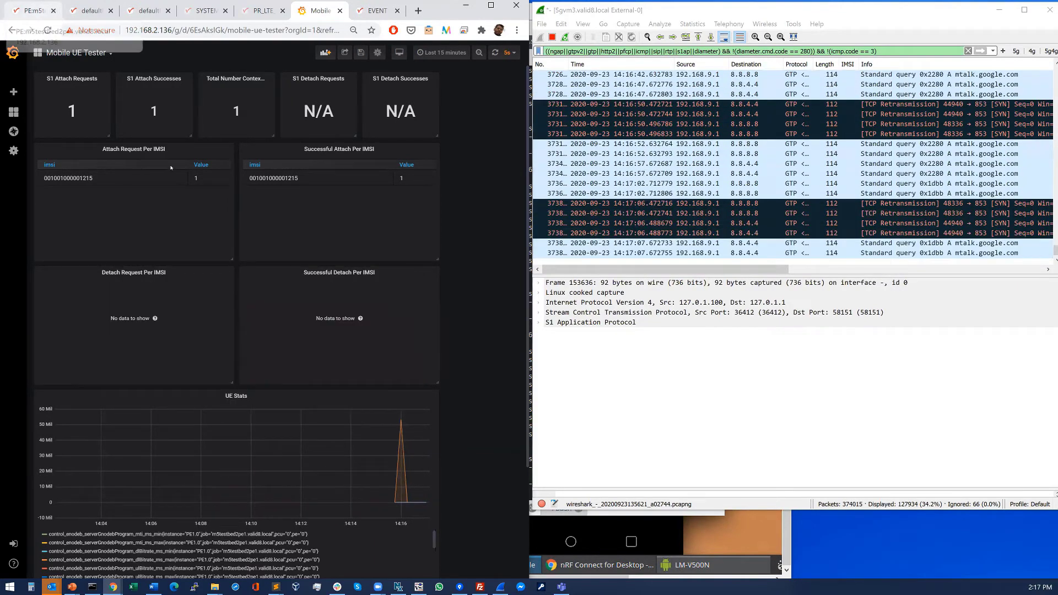
Step: Open the Protocol Engine Report and scroll through the Summary, Server Gnodeb and Server MME sections
{"action": "left_click", "coordinate": [34, 11]}
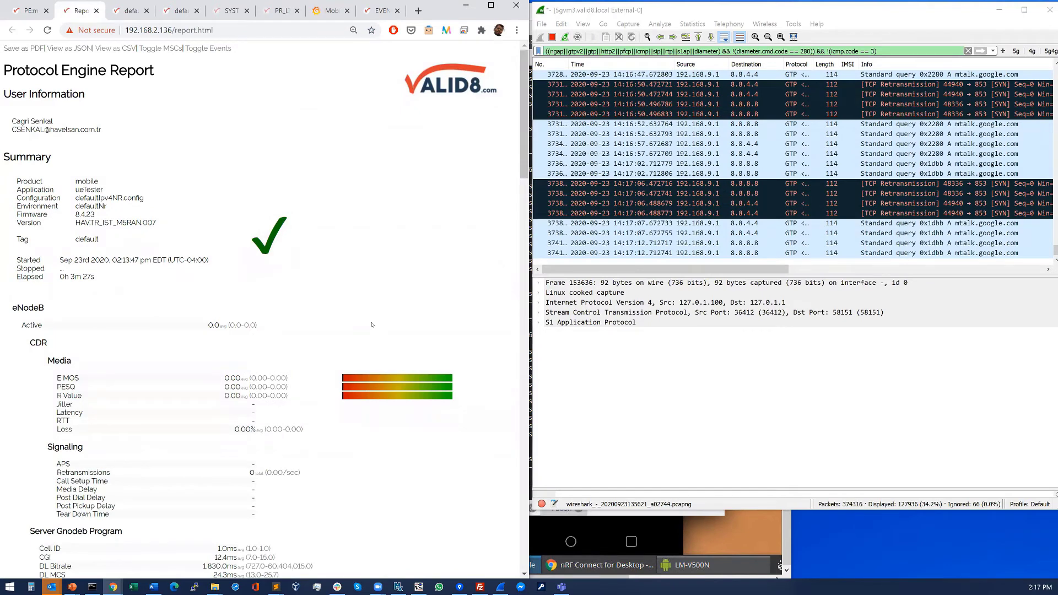
{"action": "scroll", "coordinate": [367, 308], "scroll_direction": "down", "scroll_amount": 3}
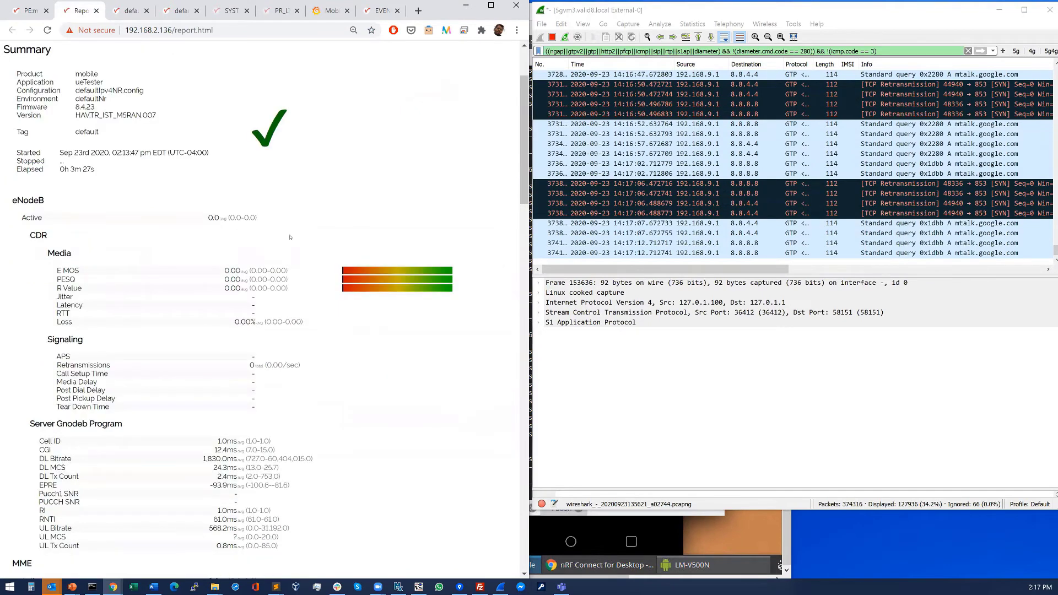
{"action": "scroll", "coordinate": [341, 254], "scroll_direction": "down", "scroll_amount": 2}
{"action": "scroll", "coordinate": [157, 228], "scroll_direction": "down", "scroll_amount": 1}
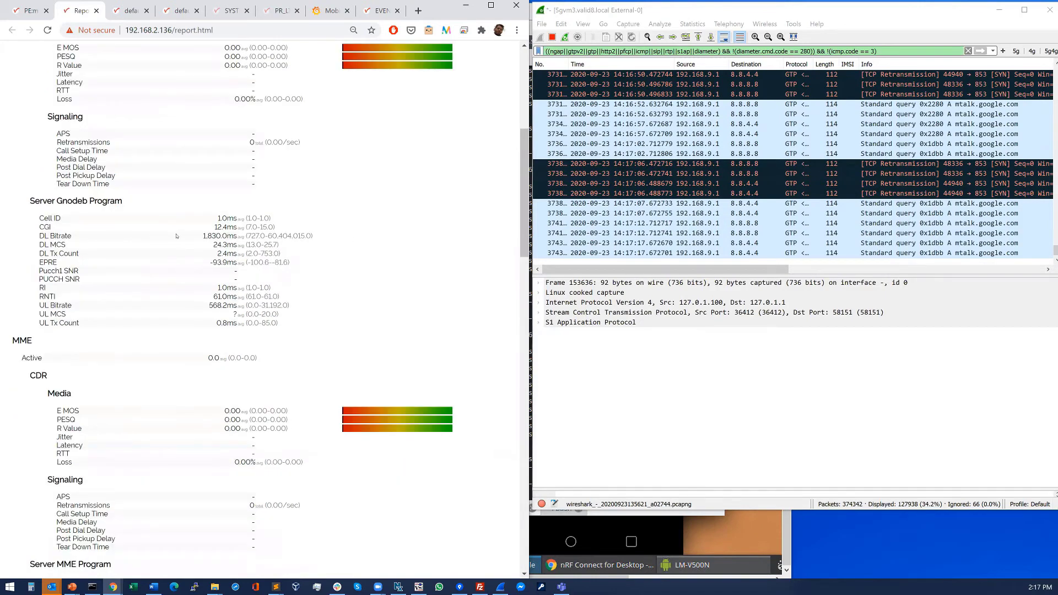
{"action": "scroll", "coordinate": [177, 236], "scroll_direction": "down", "scroll_amount": 1}
{"action": "scroll", "coordinate": [242, 223], "scroll_direction": "down", "scroll_amount": 6}
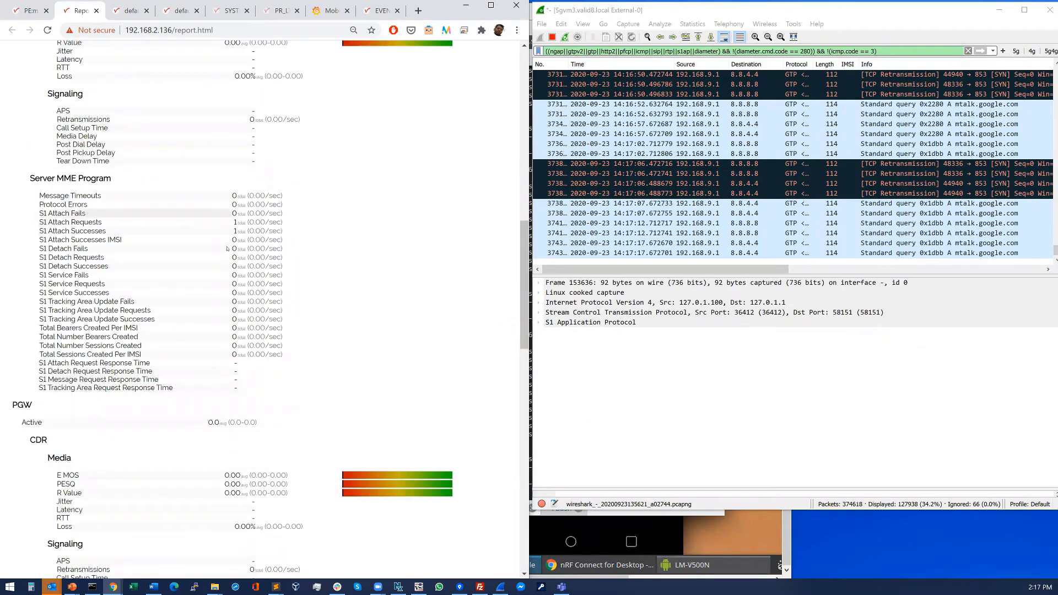
{"action": "scroll", "coordinate": [245, 255], "scroll_direction": "down", "scroll_amount": 3}
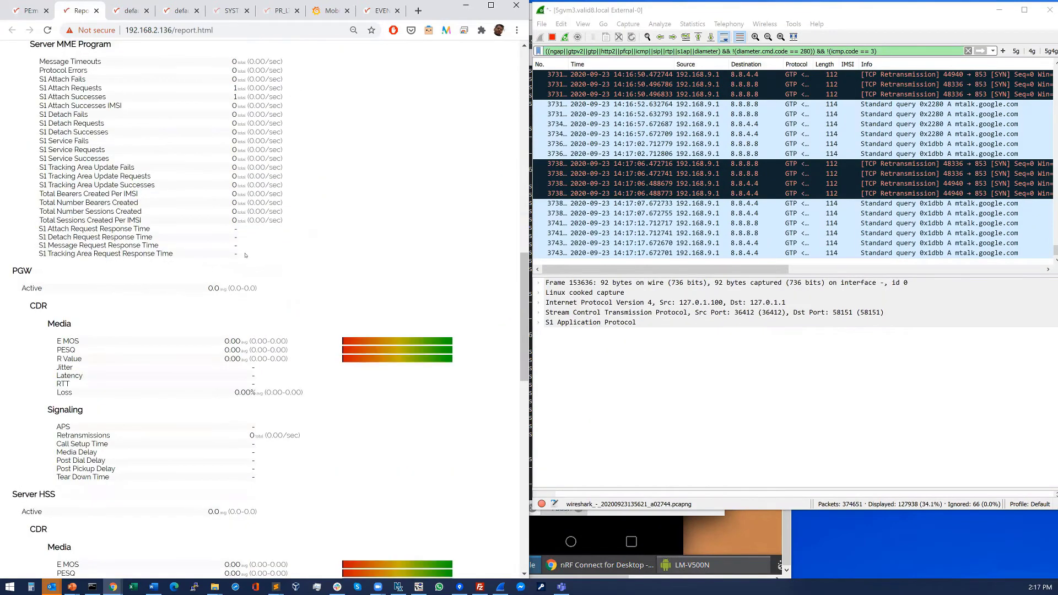
{"action": "scroll", "coordinate": [245, 255], "scroll_direction": "up", "scroll_amount": 3}
{"action": "scroll", "coordinate": [200, 222], "scroll_direction": "up", "scroll_amount": 4}
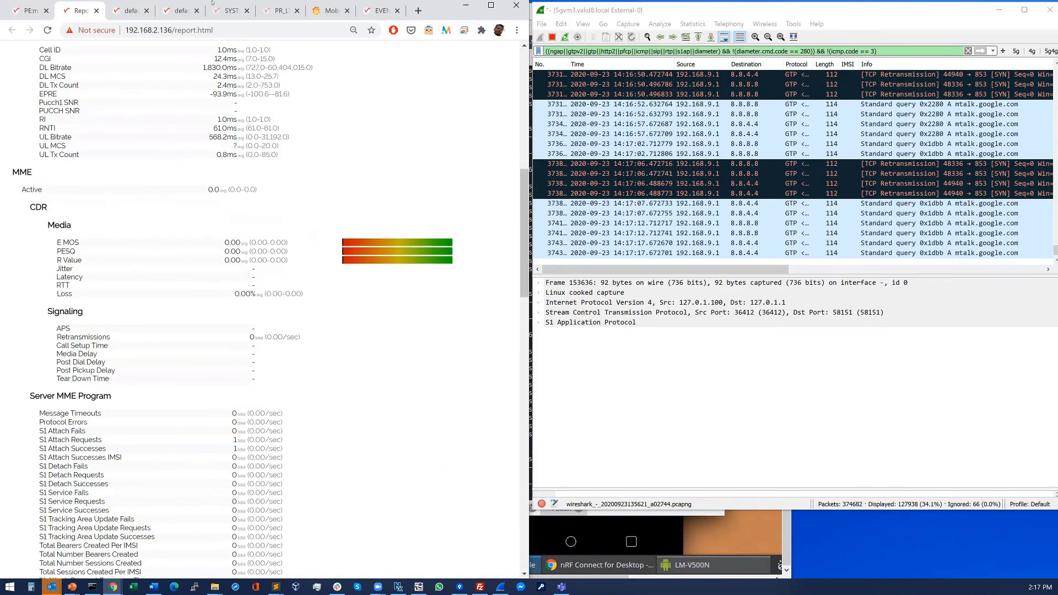
{"action": "scroll", "coordinate": [298, 89], "scroll_direction": "up", "scroll_amount": 9}
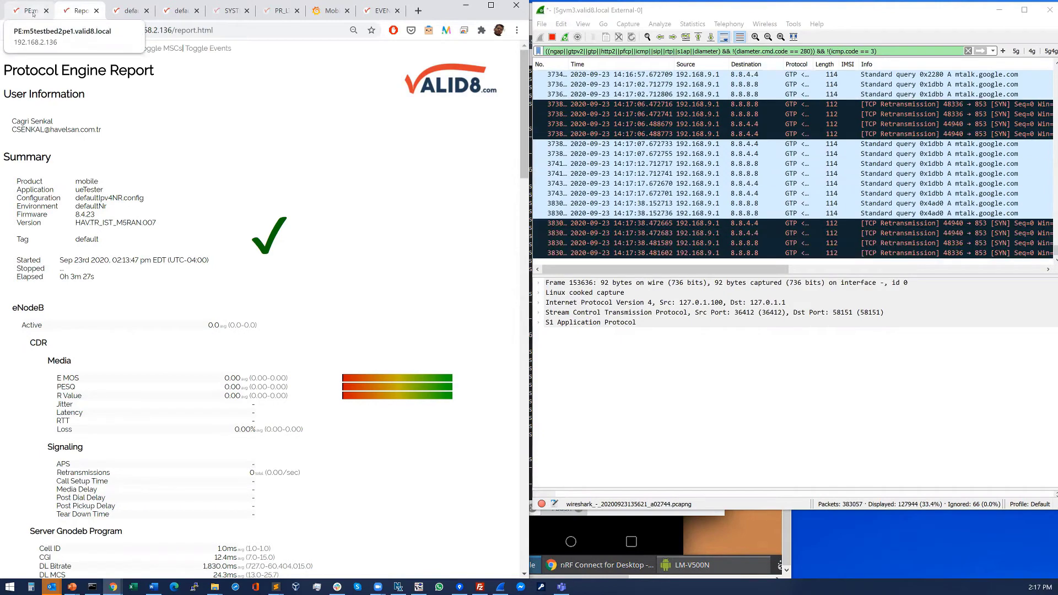
Step: View the EVENT trace showing the system ready to attach UEs, then return to the Report
{"action": "left_click", "coordinate": [33, 14]}
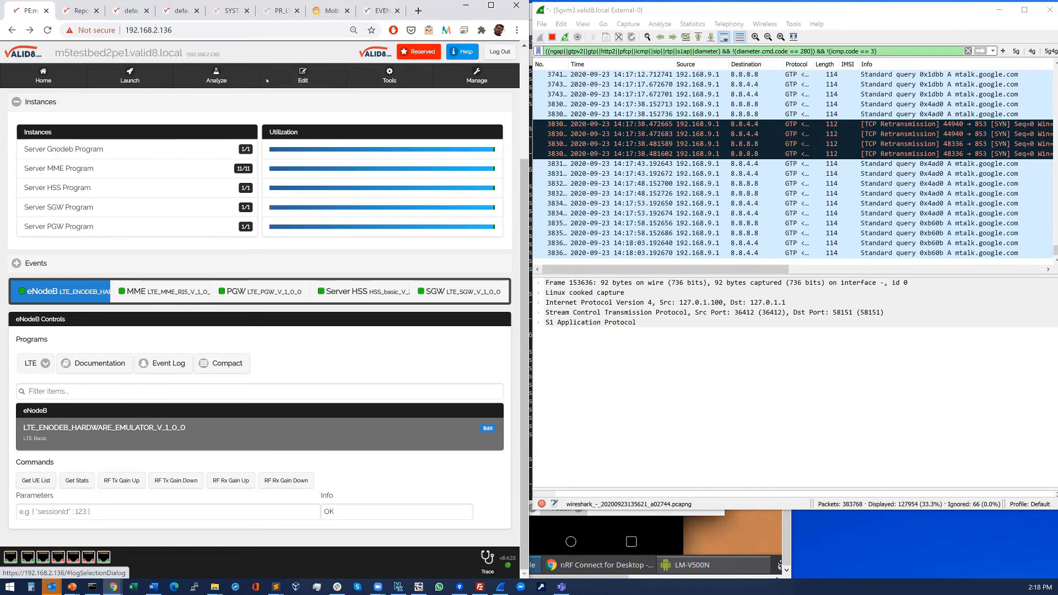
{"action": "left_click", "coordinate": [381, 10]}
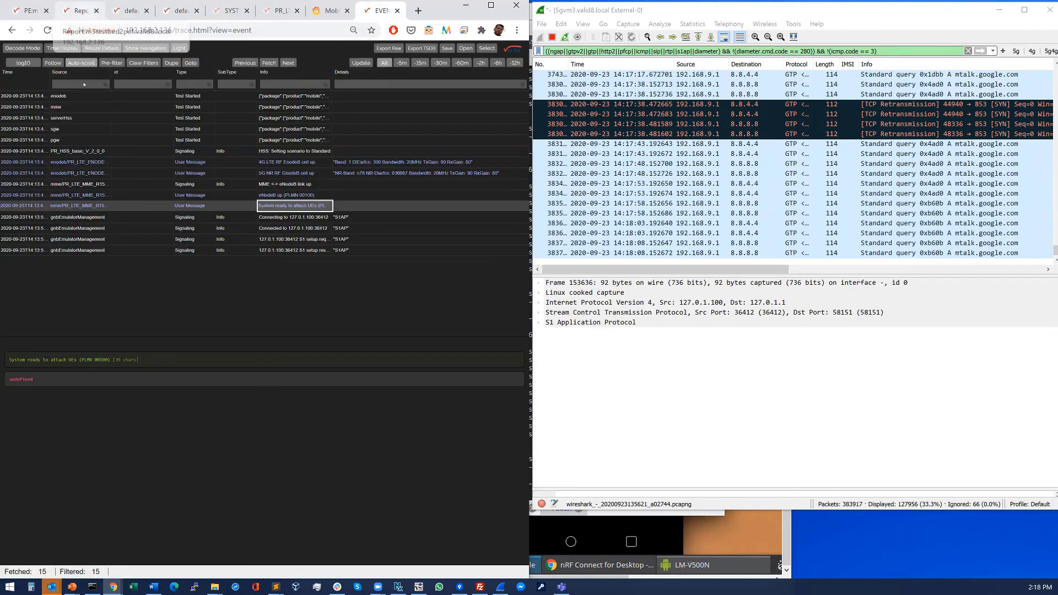
{"action": "left_click", "coordinate": [77, 10]}
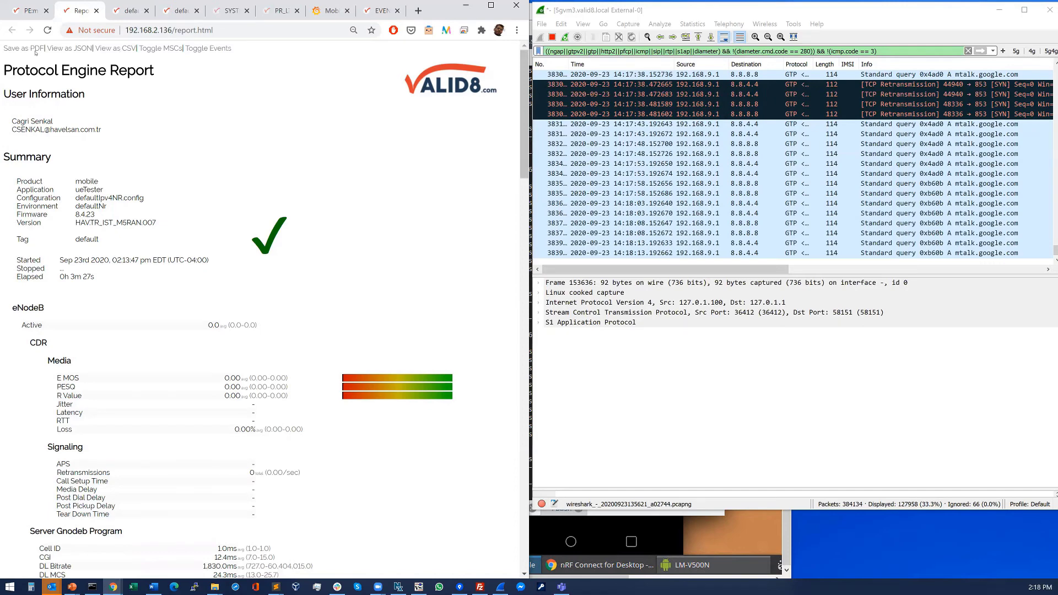
Step: Export the Protocol Engine Report with 'Save as PDF' to print.pdf
{"action": "left_click", "coordinate": [35, 49]}
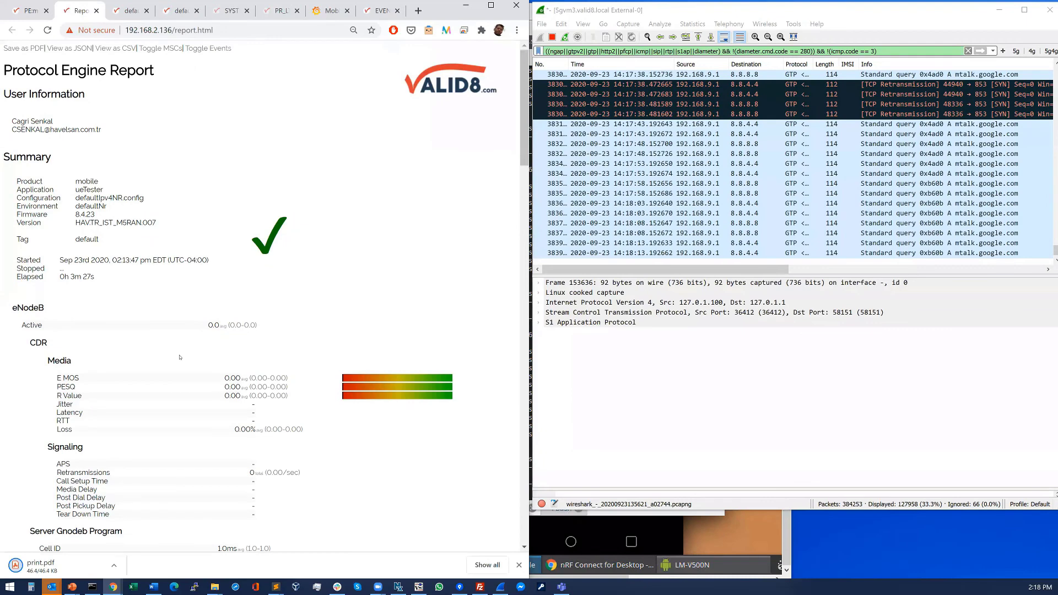